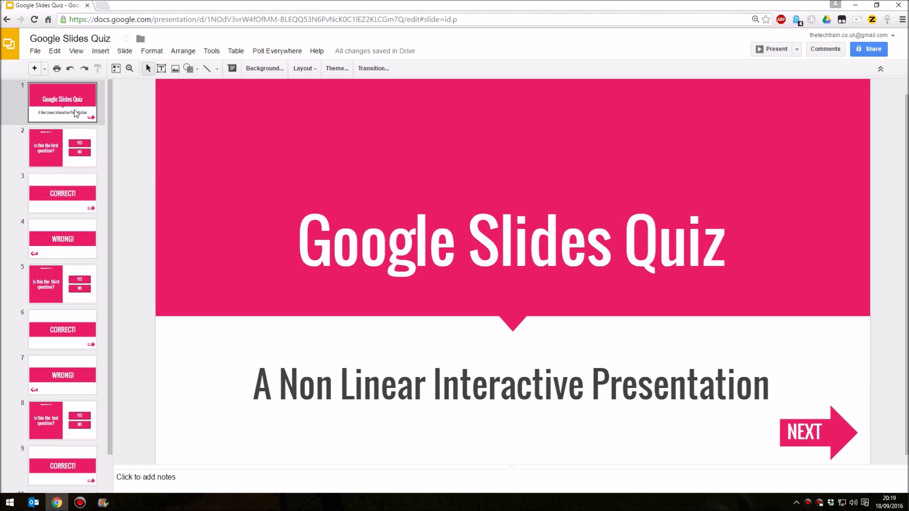
Step: Preview the Question 1, CORRECT!, WRONG! and Question 2 slides in turn
click(73, 145)
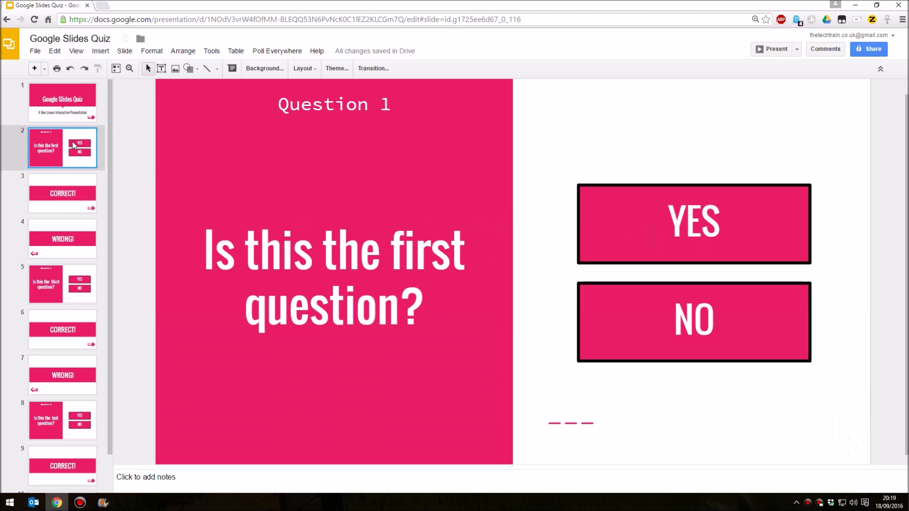
click(72, 195)
click(65, 242)
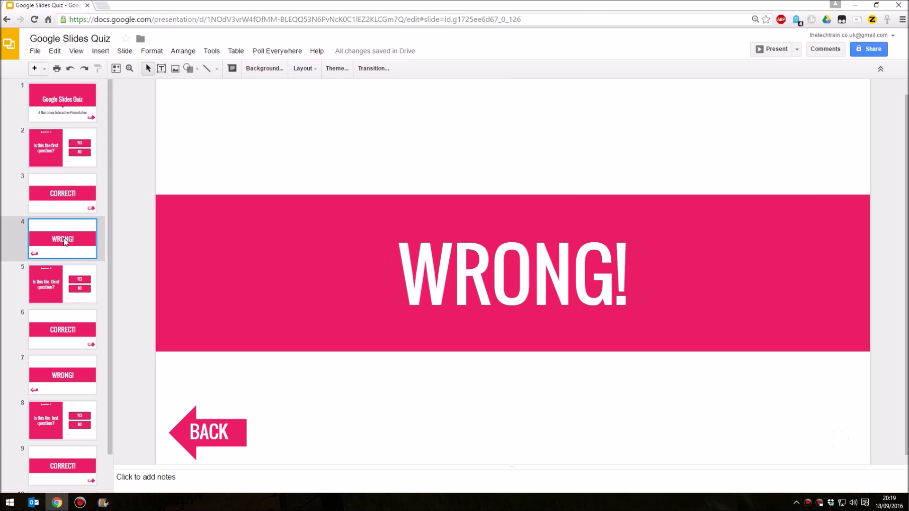
click(65, 283)
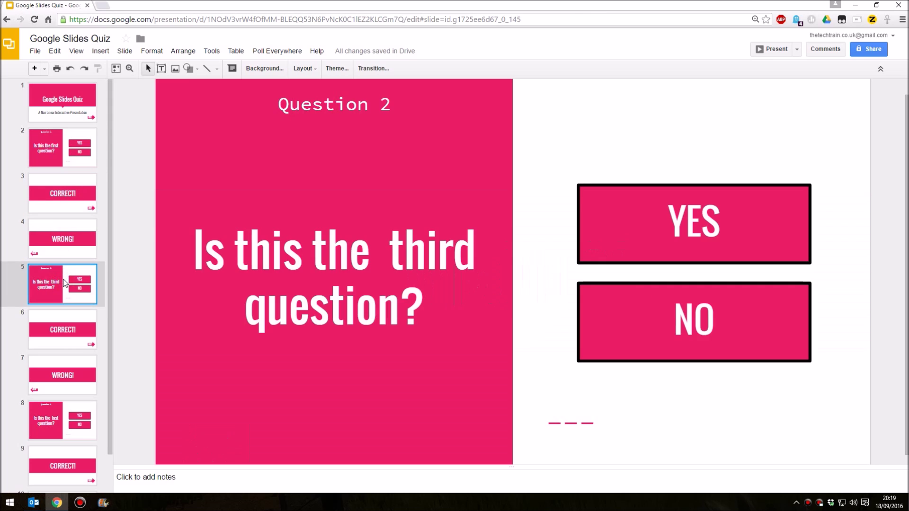
Step: Compare the CORRECT! slide's NEXT arrow with the WRONG! slide's BACK arrow
click(67, 199)
click(68, 244)
click(68, 200)
click(69, 244)
click(69, 203)
click(69, 242)
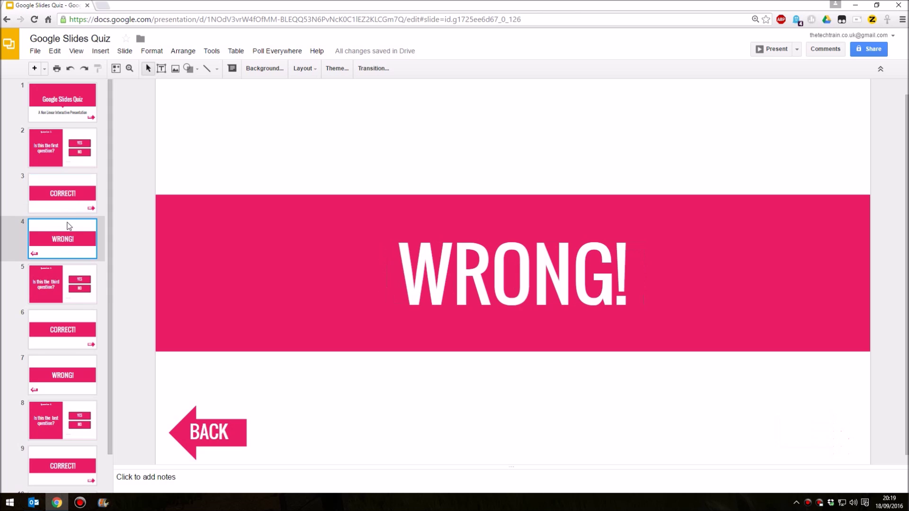
click(70, 204)
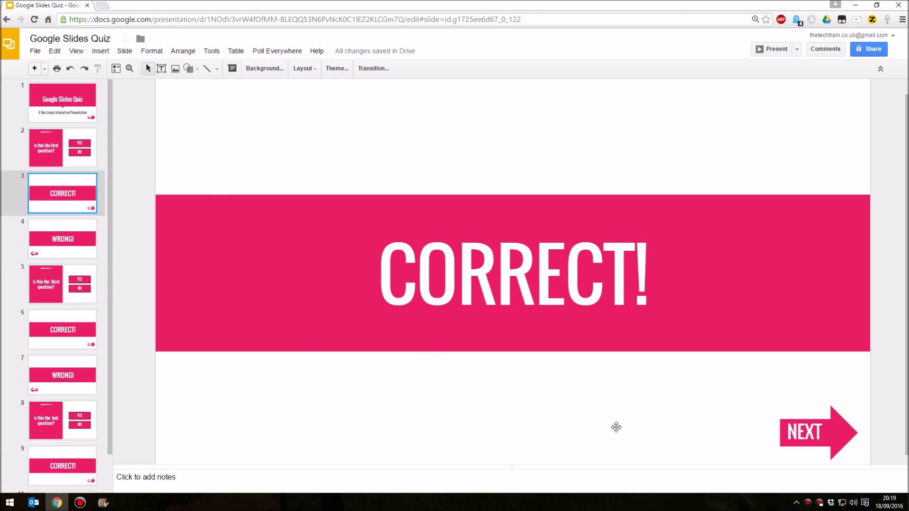
click(90, 231)
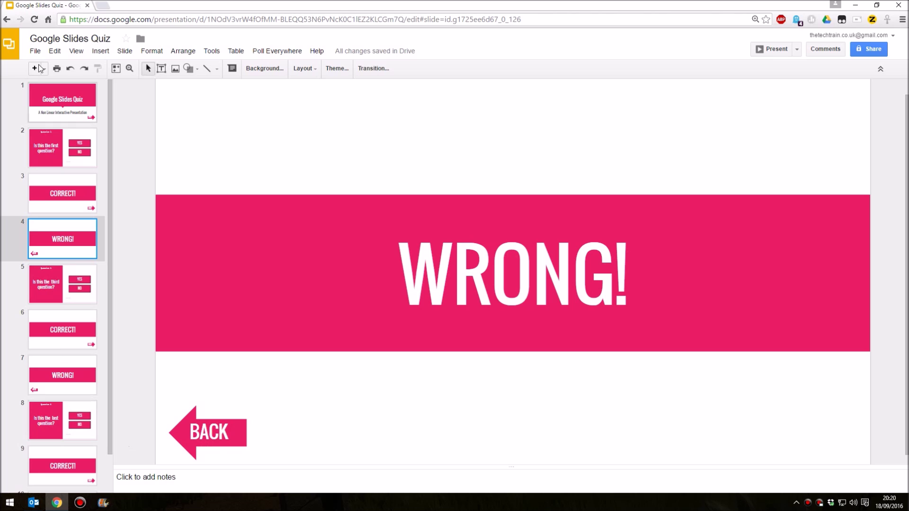
Step: Glance at the title slide, then return to the Question 1 slide
click(65, 155)
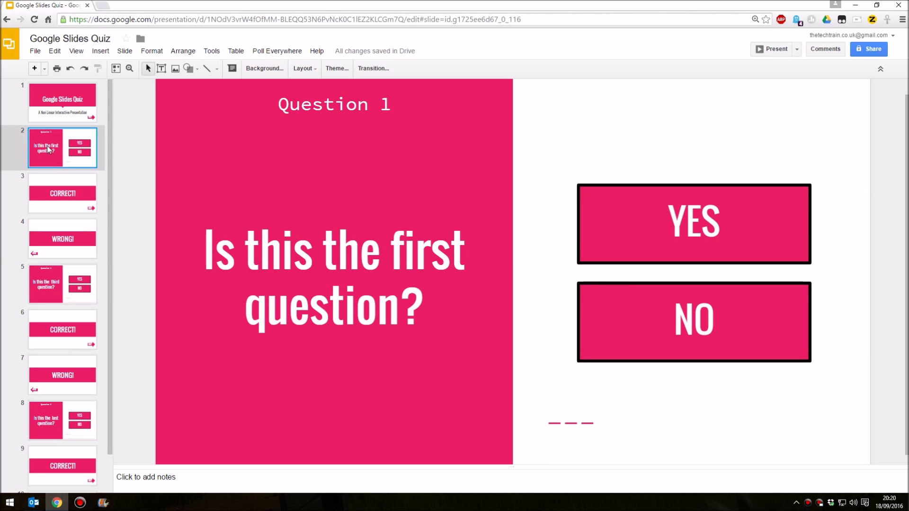
click(61, 109)
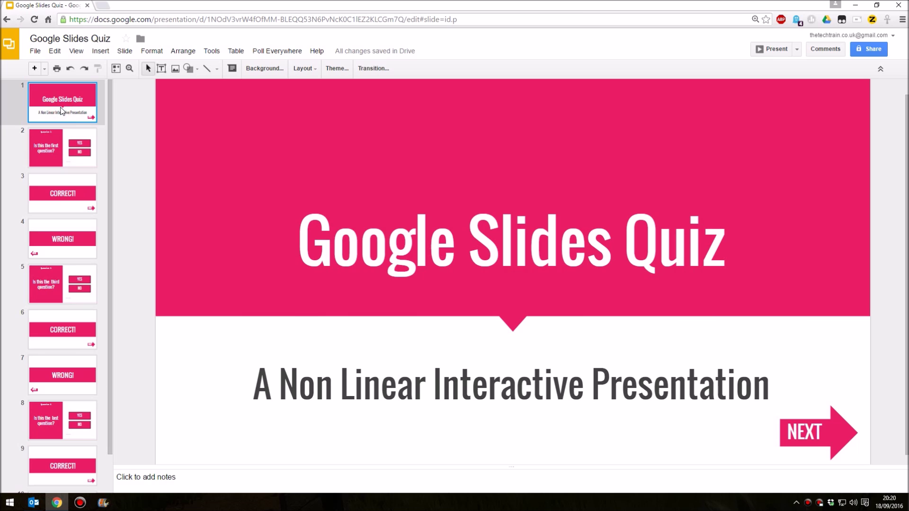
click(61, 140)
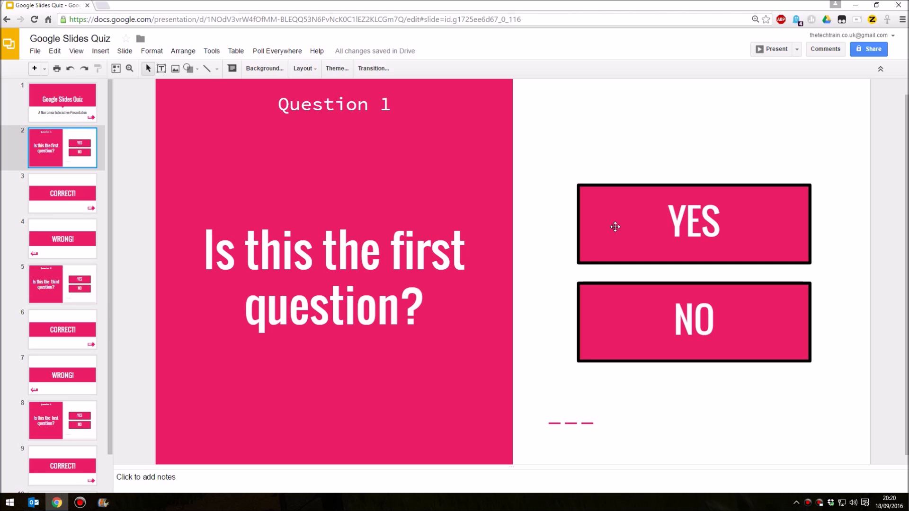
Step: Select the YES box on Question 1 to inspect its link
click(624, 212)
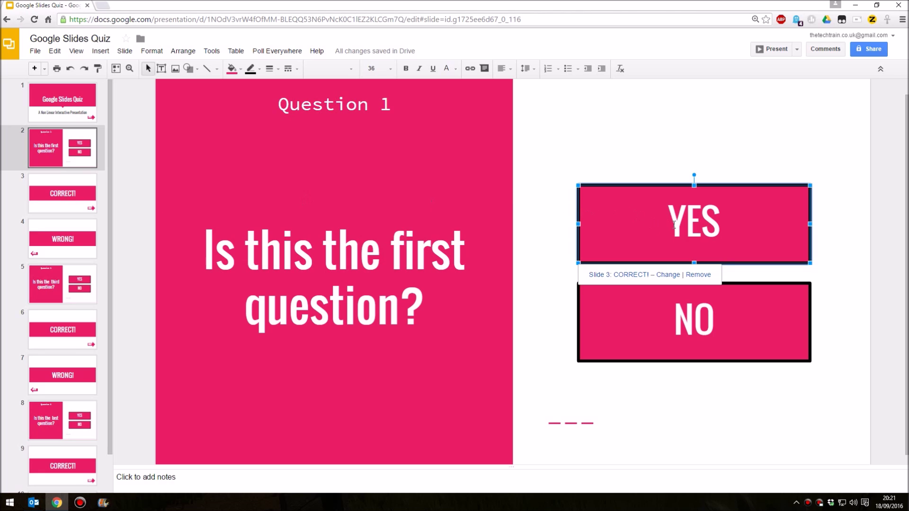
click(671, 195)
click(667, 187)
click(600, 188)
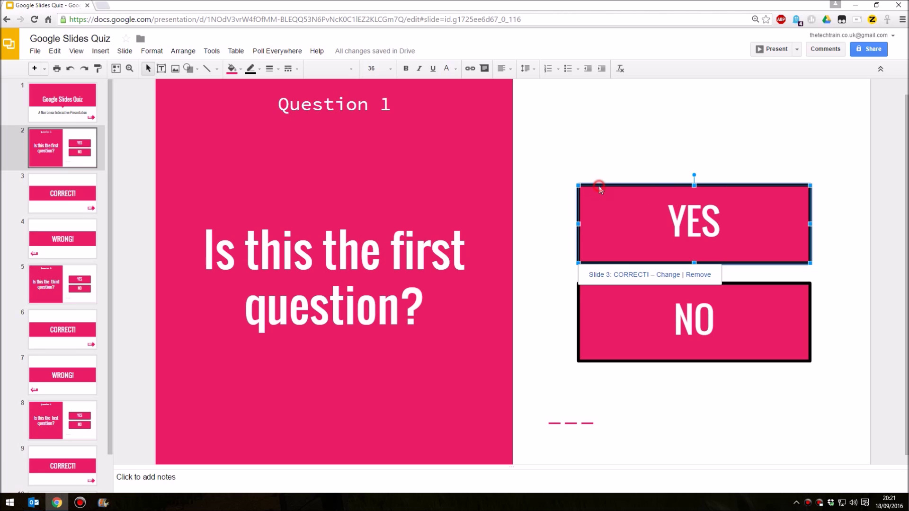
Step: Relink the YES box to Slide 3: CORRECT!, then select the NO box to check its link
click(470, 70)
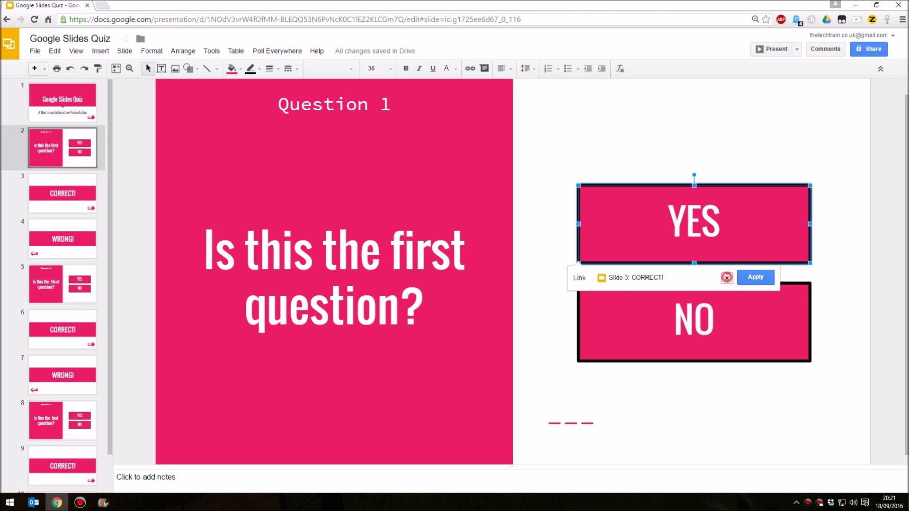
click(727, 278)
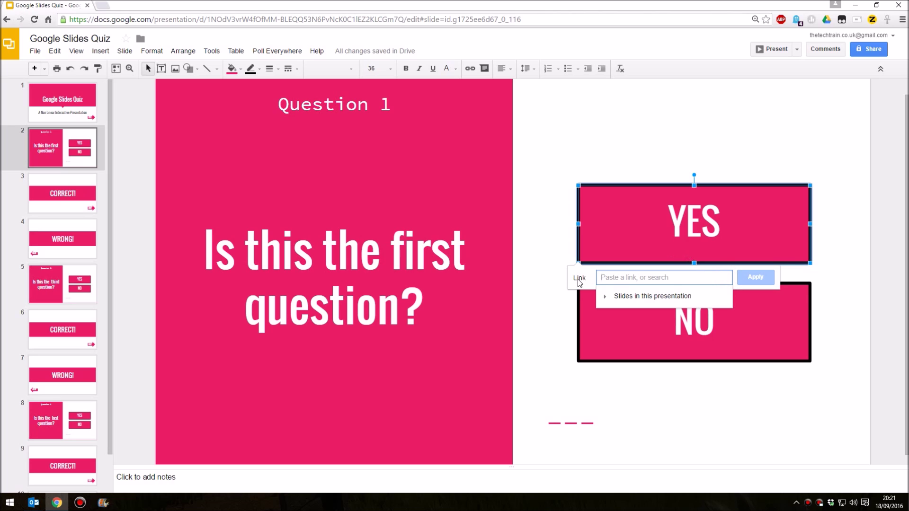
click(628, 300)
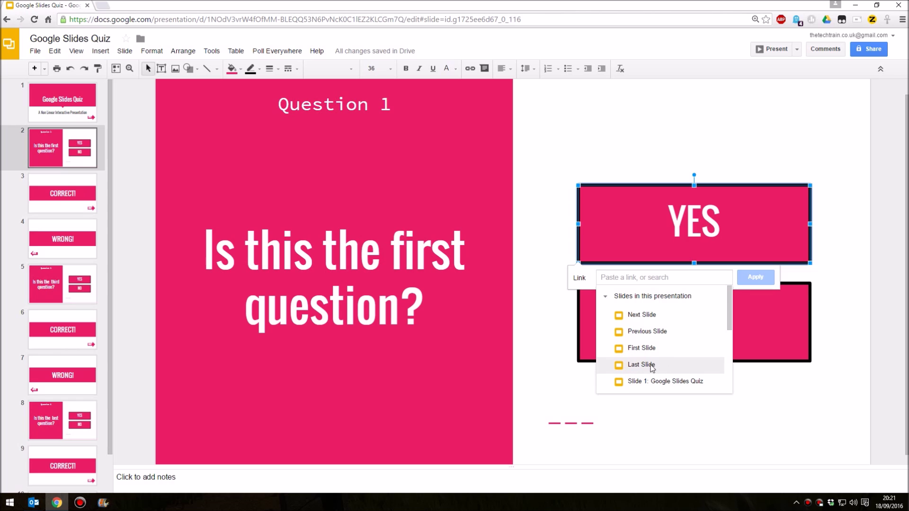
scroll(653, 367, down, 1)
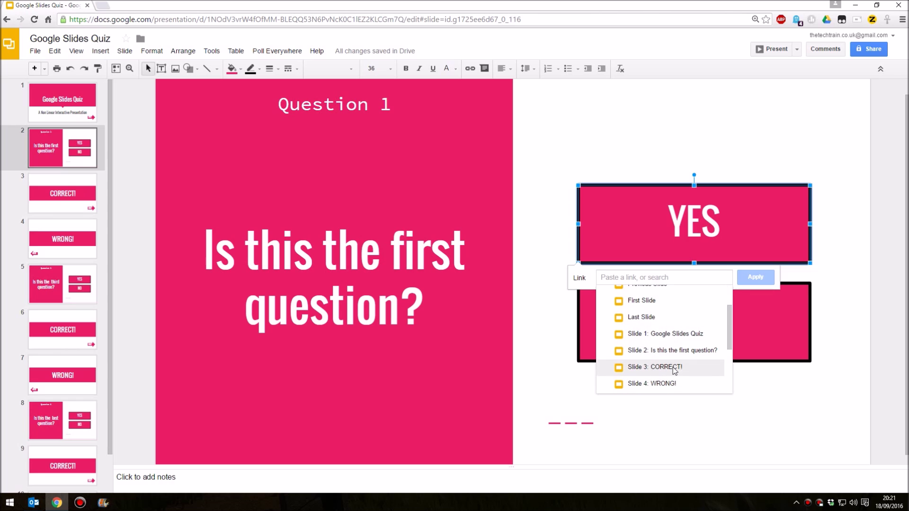
click(648, 367)
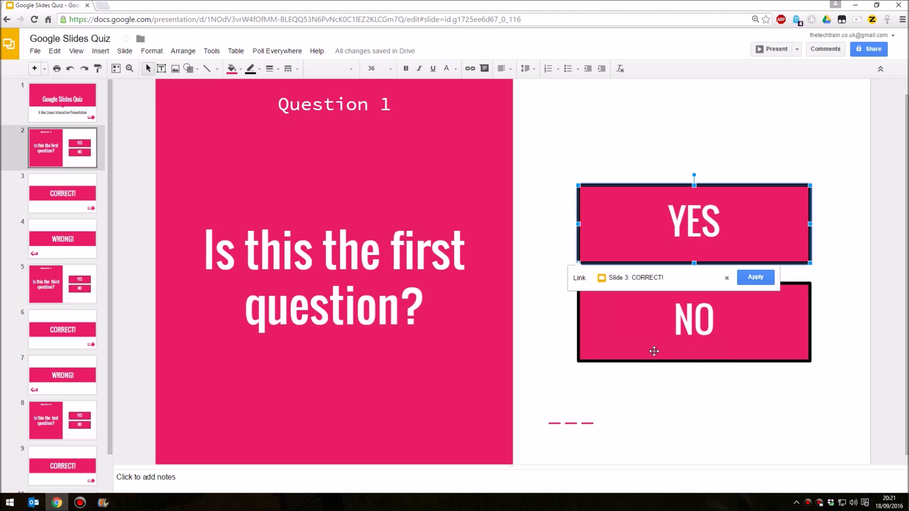
click(654, 348)
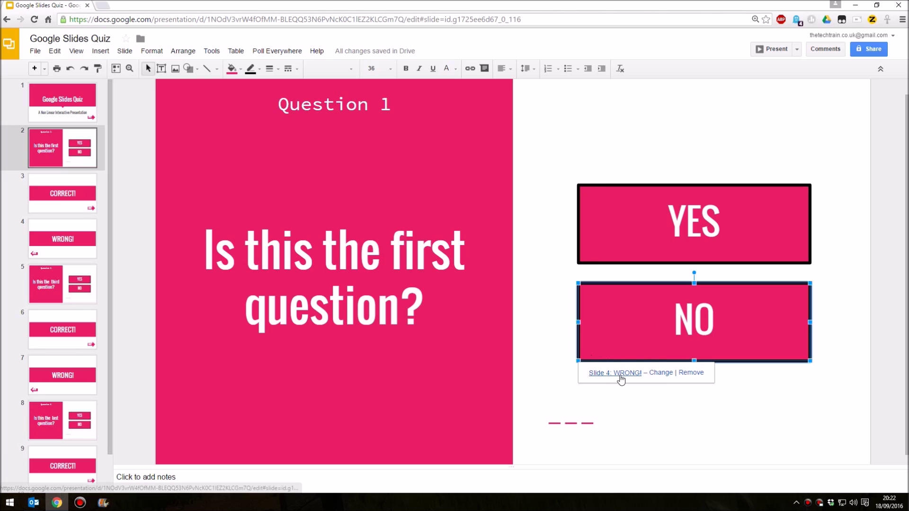
Step: Check that Question 2's YES box links to slide 7, the WRONG! slide, and open it
click(66, 246)
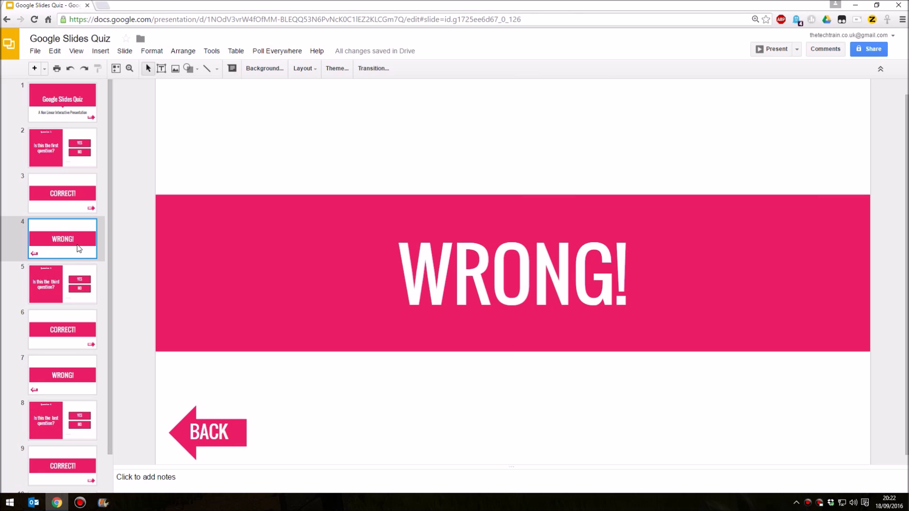
click(71, 281)
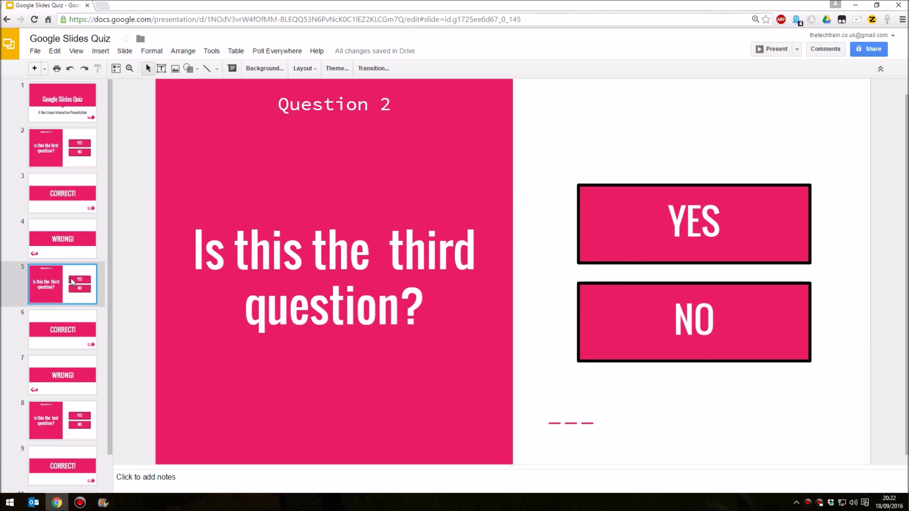
click(622, 255)
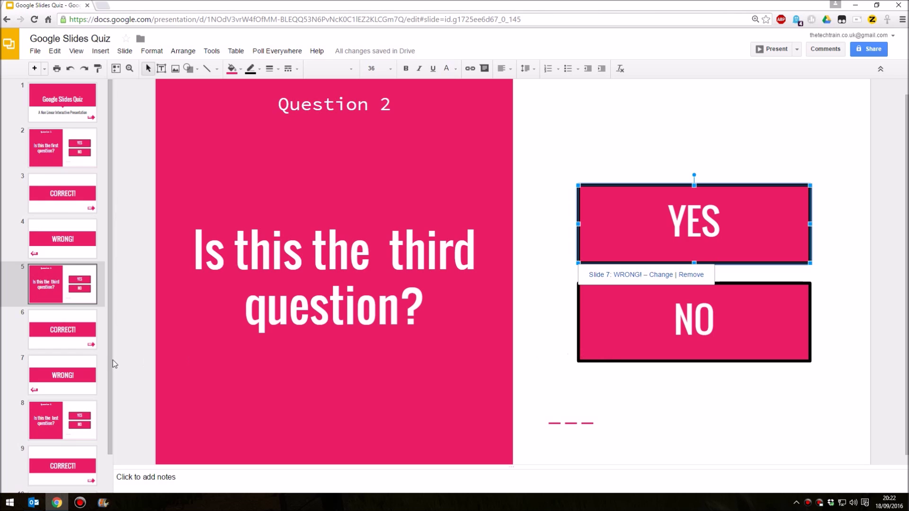
click(66, 373)
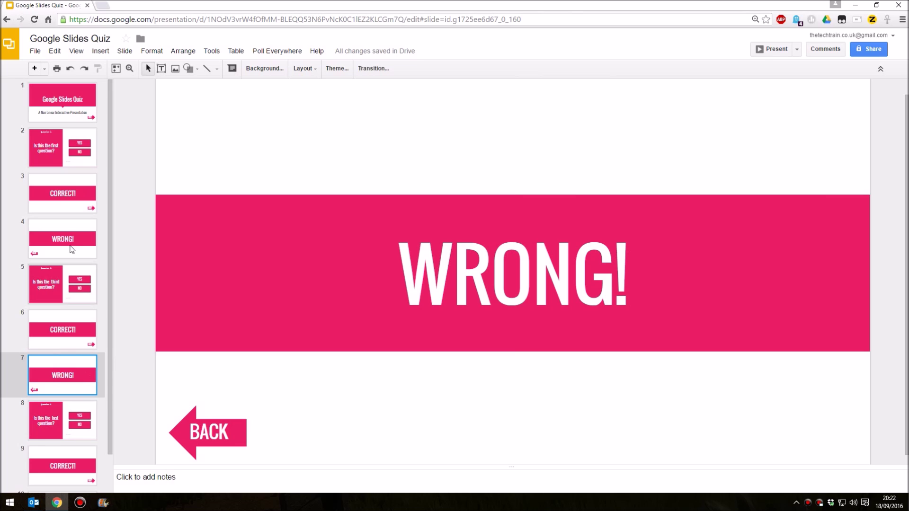
Step: Step through slides 2 to 10, from Question 1 through Question 3's answer slides
click(60, 155)
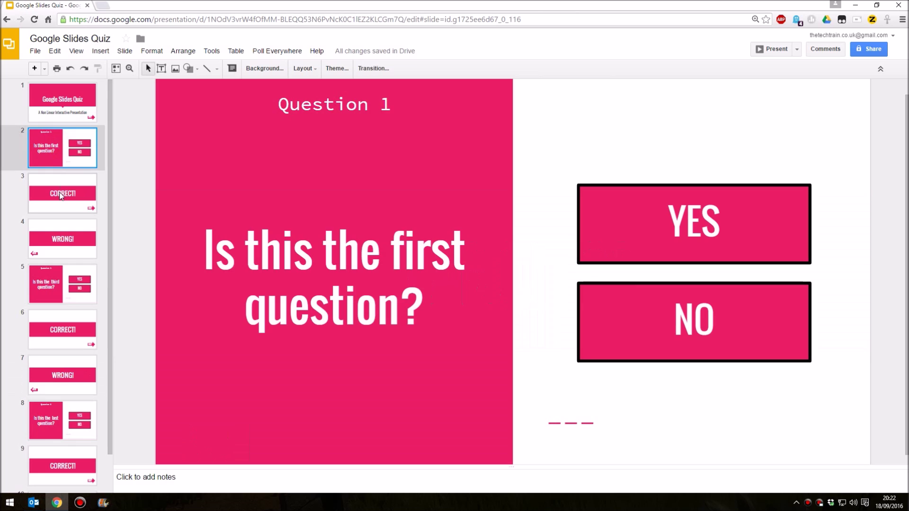
click(61, 196)
click(64, 239)
click(69, 282)
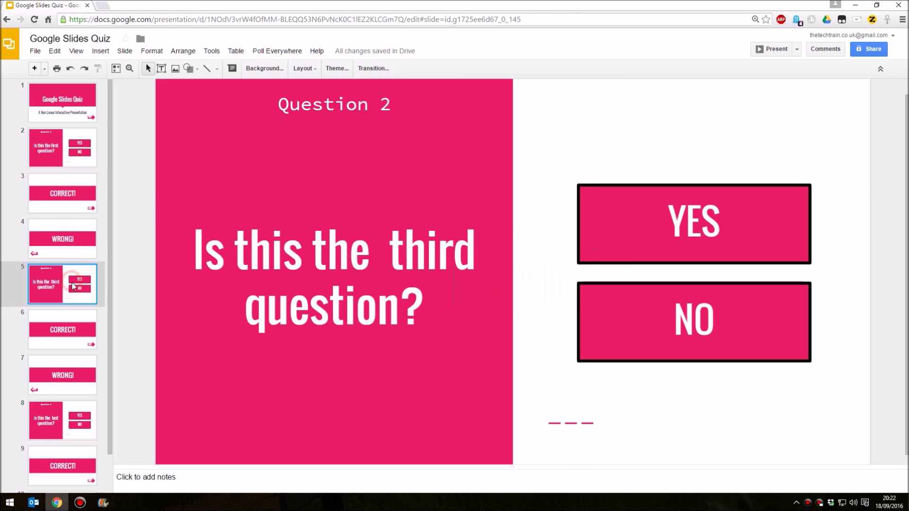
click(65, 327)
click(60, 377)
scroll(64, 379, down, 1)
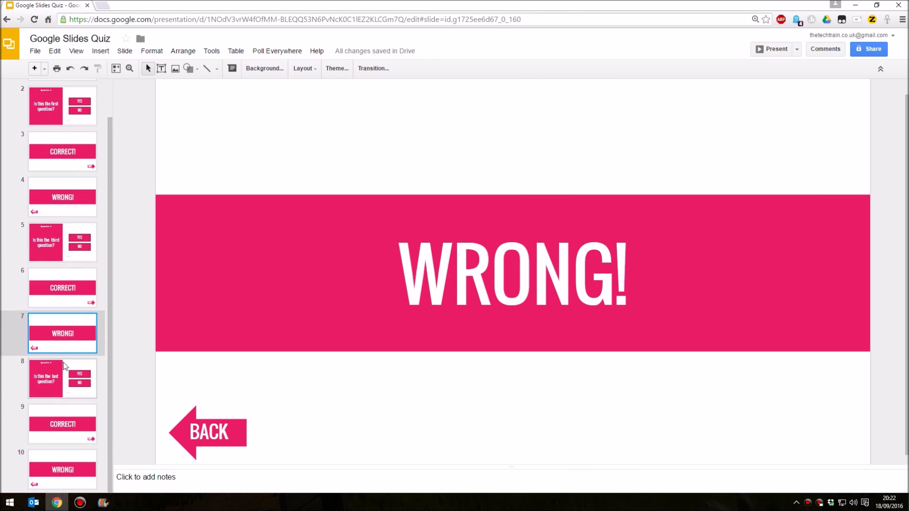
click(65, 382)
click(62, 429)
click(62, 457)
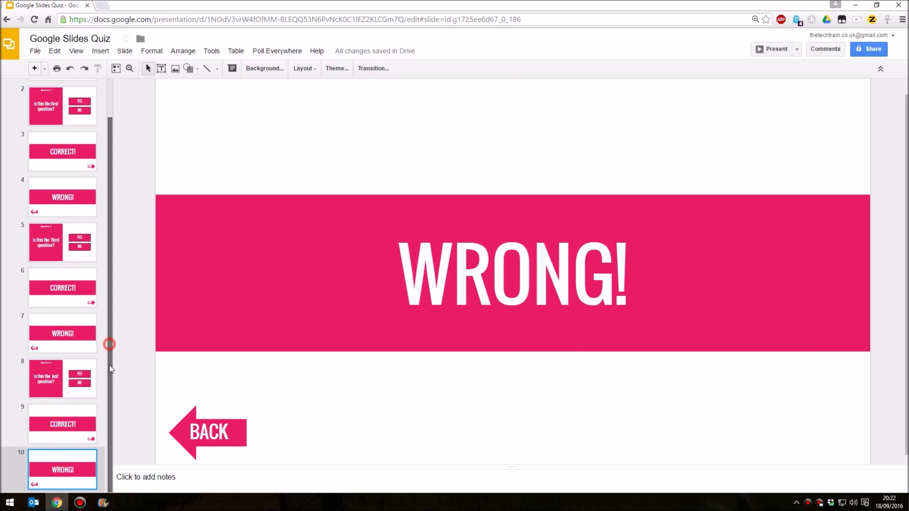
Step: Select Question 3 with its CORRECT! and WRONG! slides, then open CORRECT! slide 3
click(55, 382)
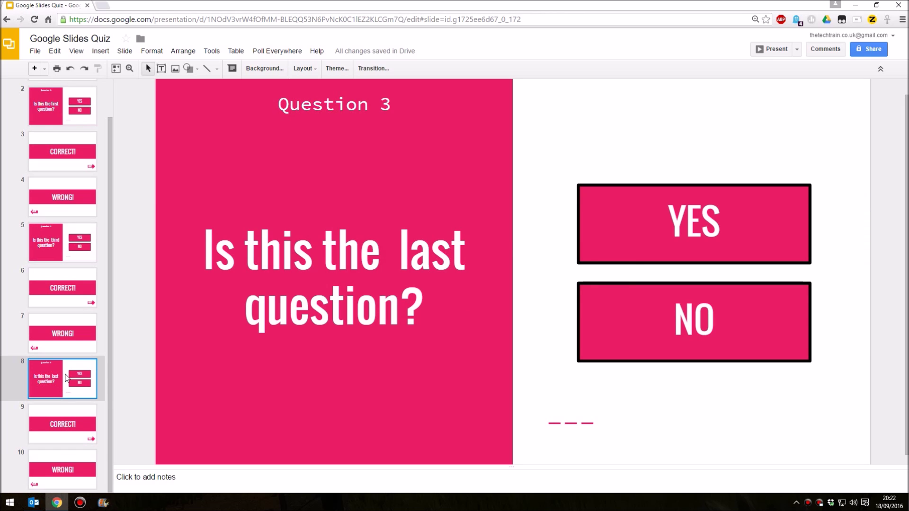
shift+click(62, 421)
shift+click(63, 463)
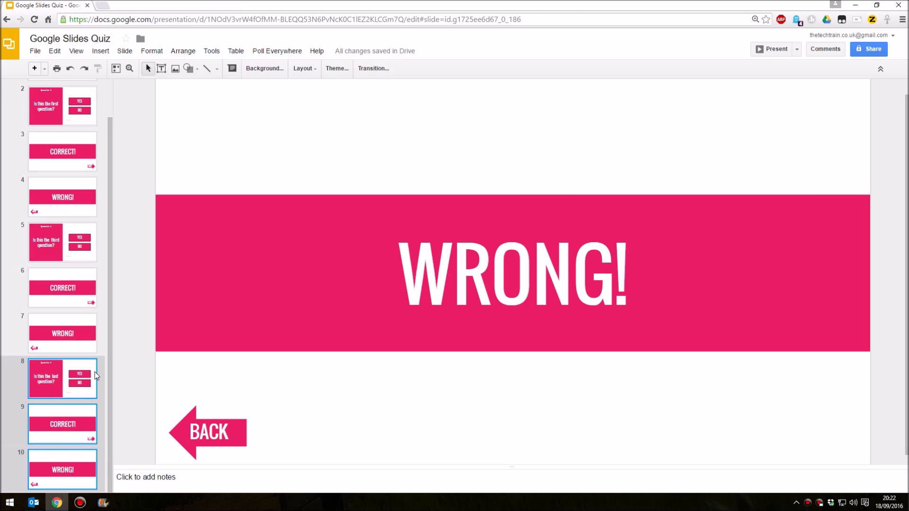
click(68, 351)
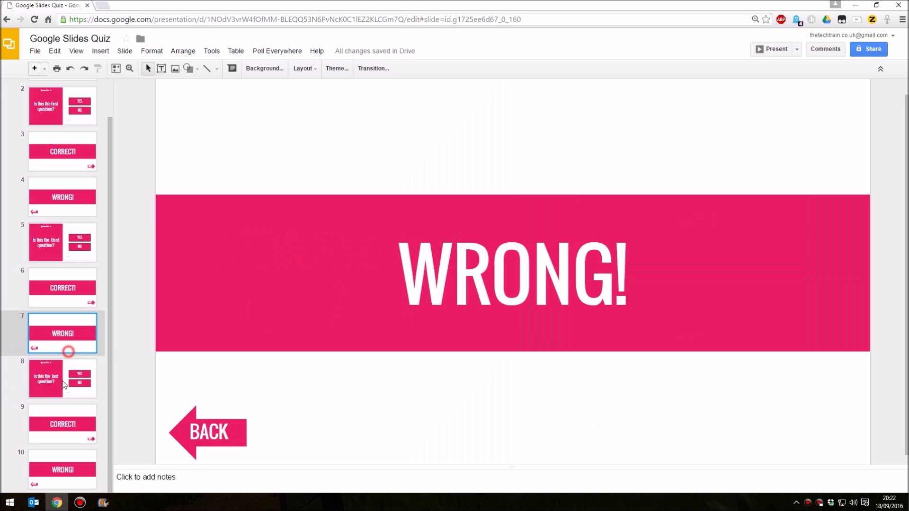
click(64, 384)
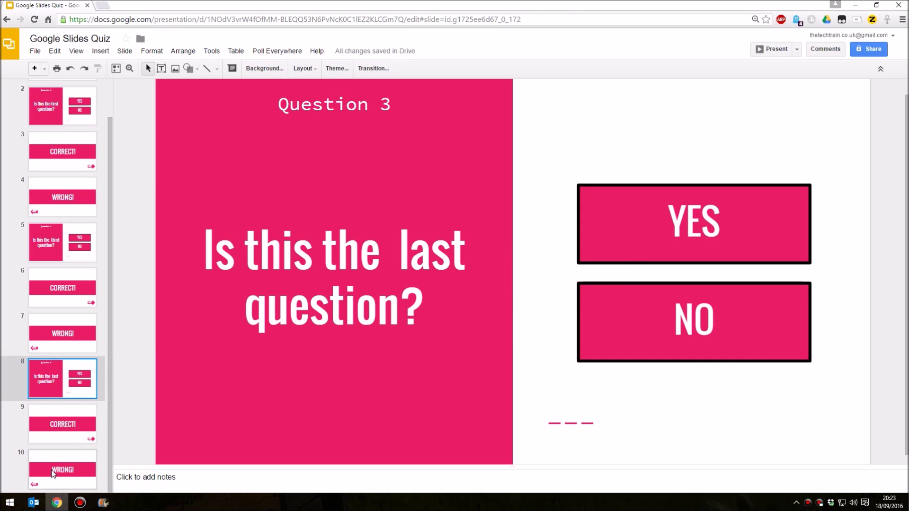
scroll(78, 203, up, 1)
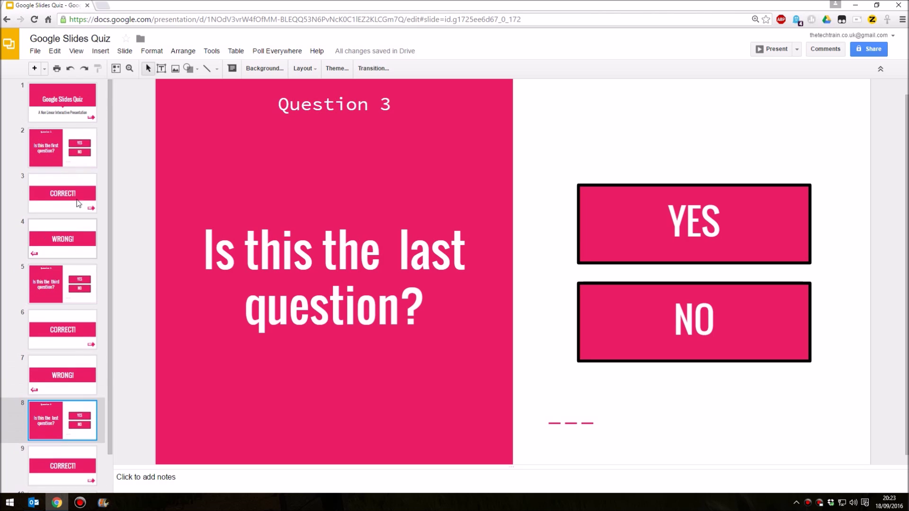
click(79, 204)
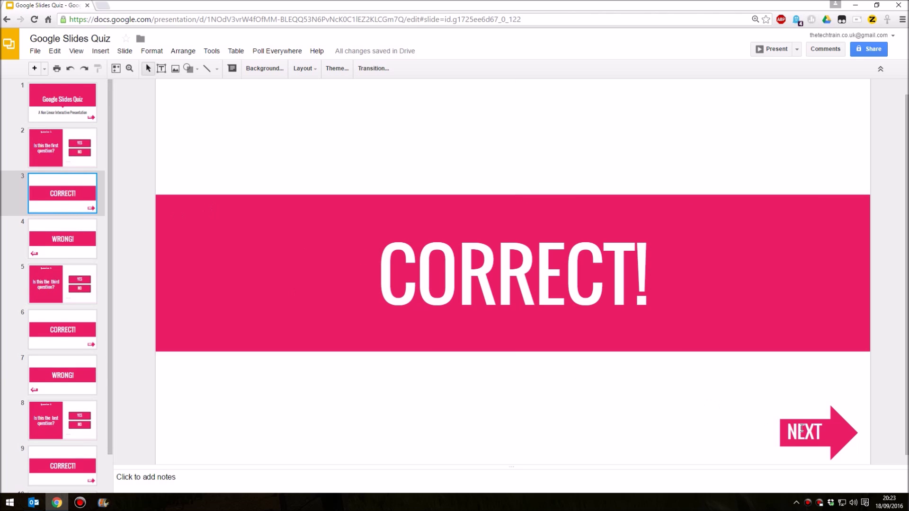
Step: Verify slide 3's NEXT arrow targets slide 5 and slide 4's BACK arrow targets slide 2
click(767, 425)
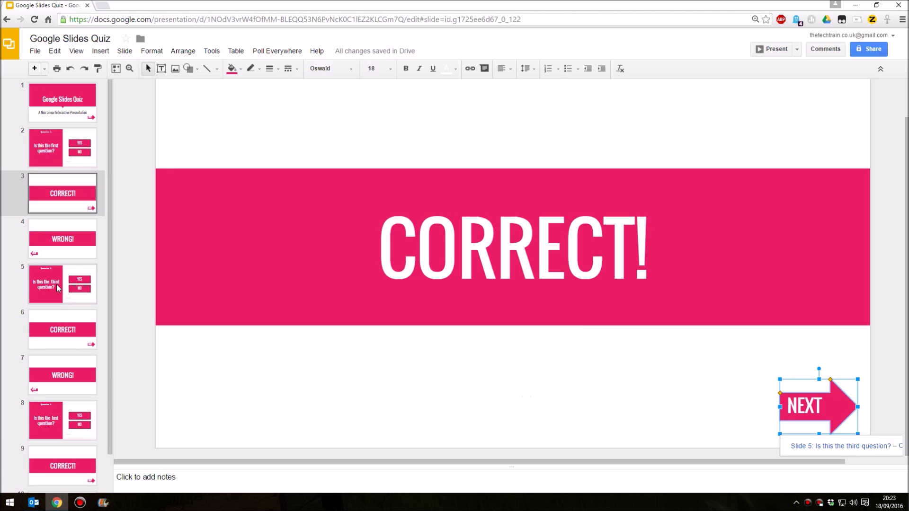
click(69, 245)
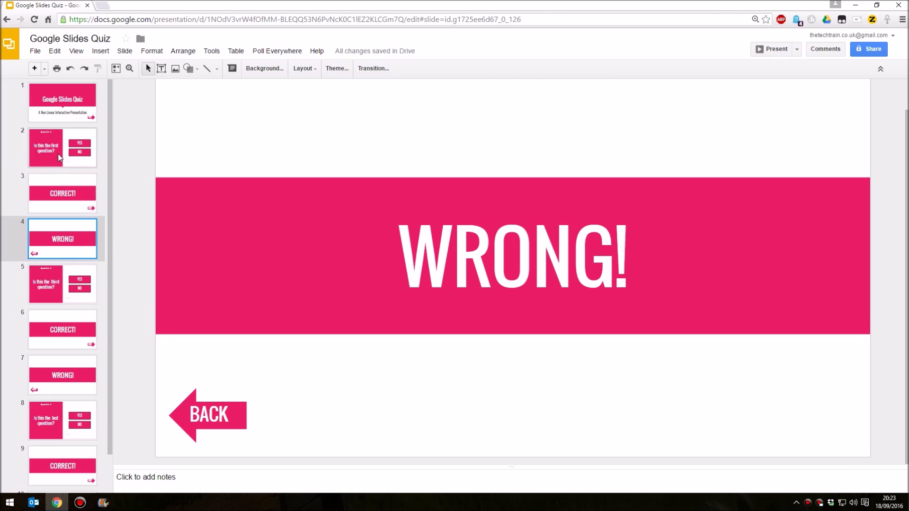
click(192, 421)
click(199, 398)
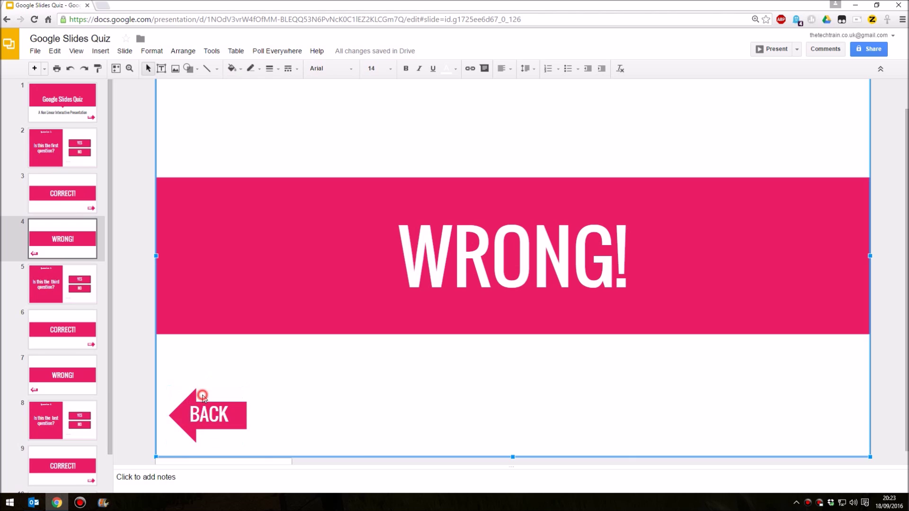
click(206, 402)
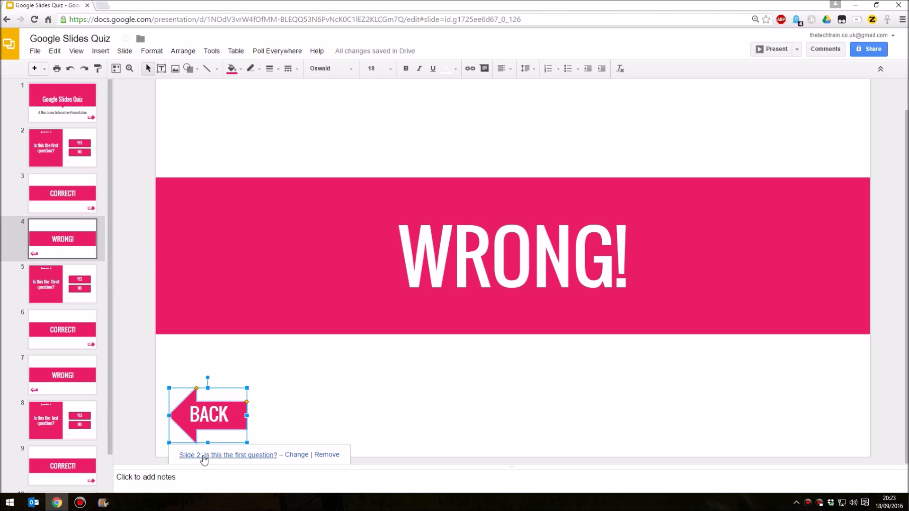
click(64, 155)
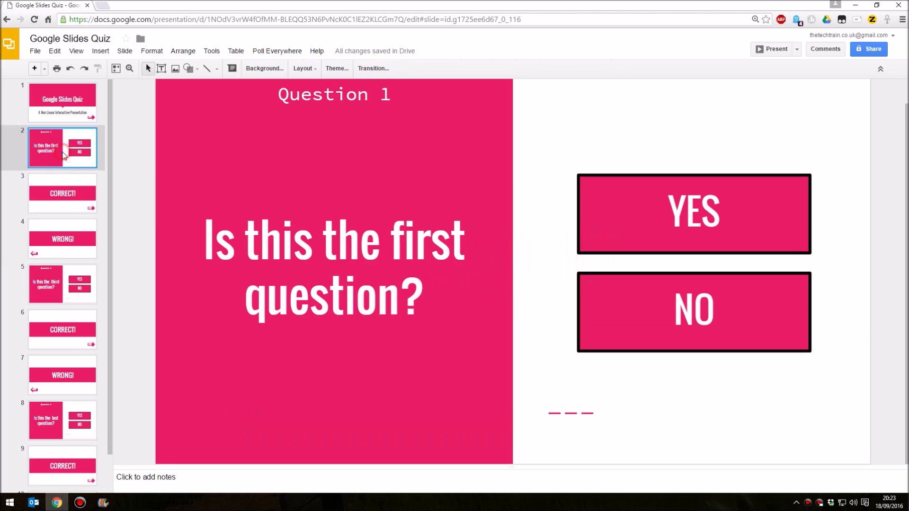
Step: Select slides 2–4 together, then view Question 1, CORRECT! slide 3 and WRONG! slide 4
shift+click(70, 224)
click(69, 155)
click(62, 195)
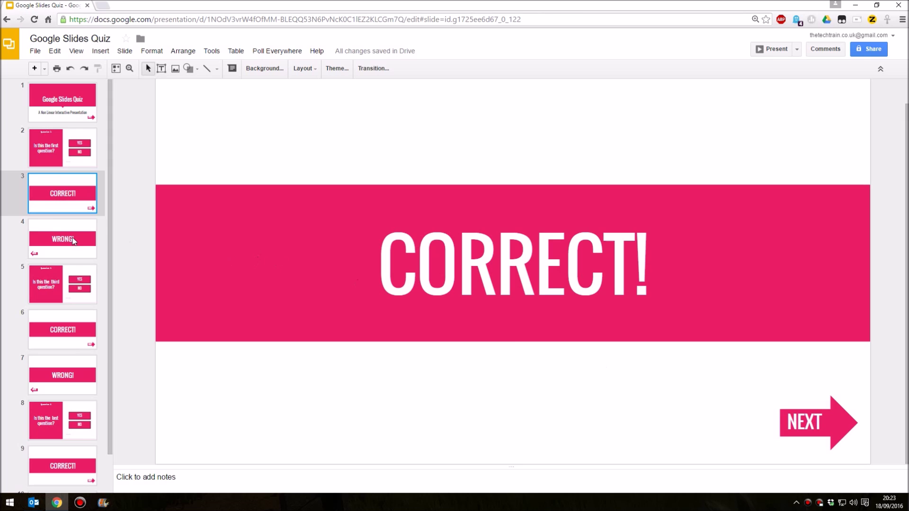
click(57, 241)
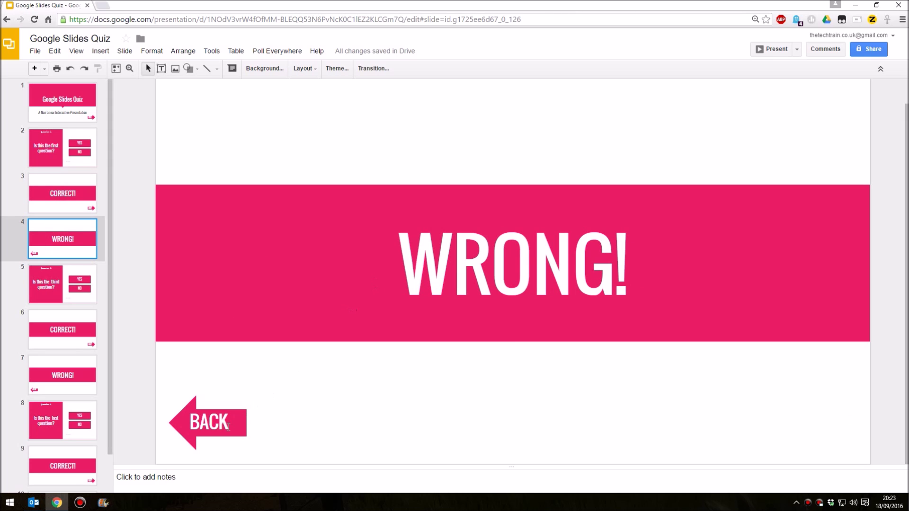